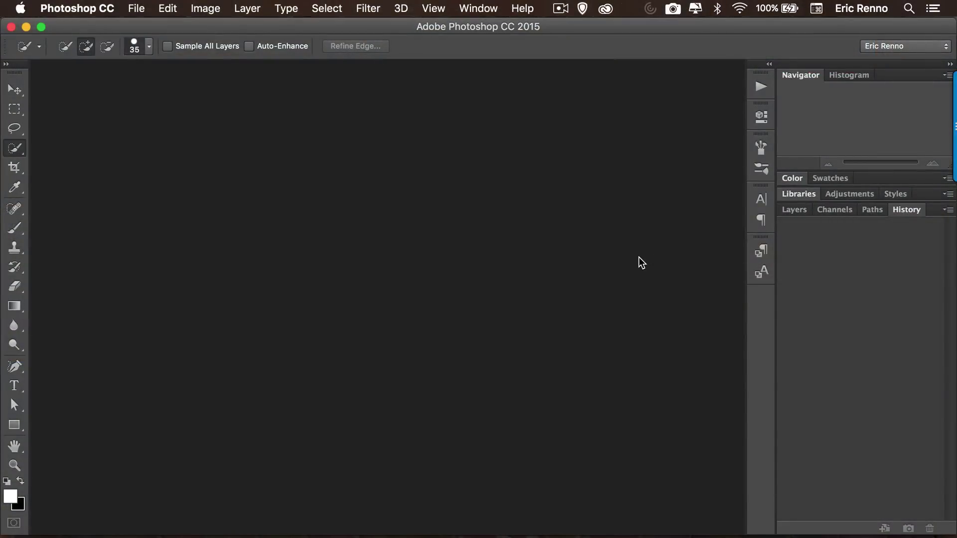
Open The White House and 3d flying saucer stock items from the Libraries panel as documents.
left_click(797, 199)
left_click(795, 257)
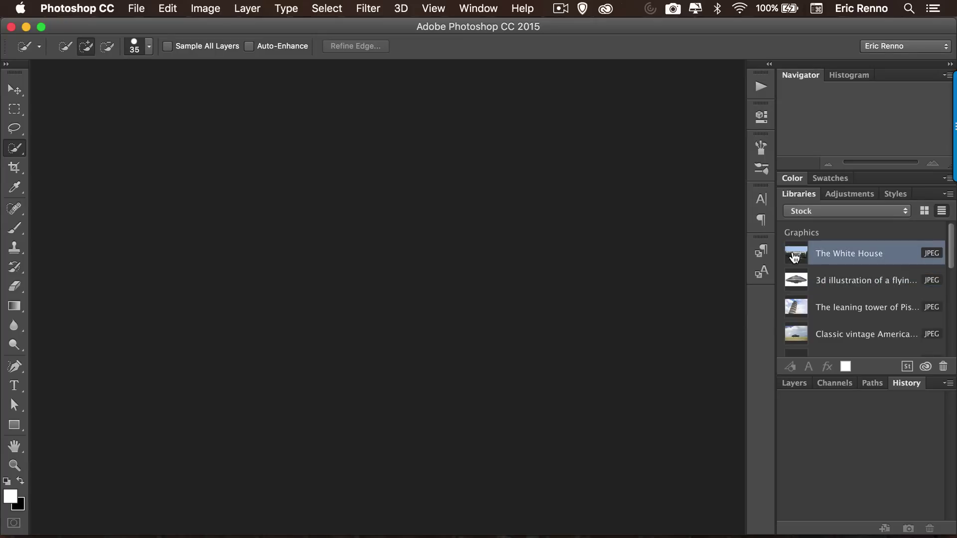
double_click(795, 257)
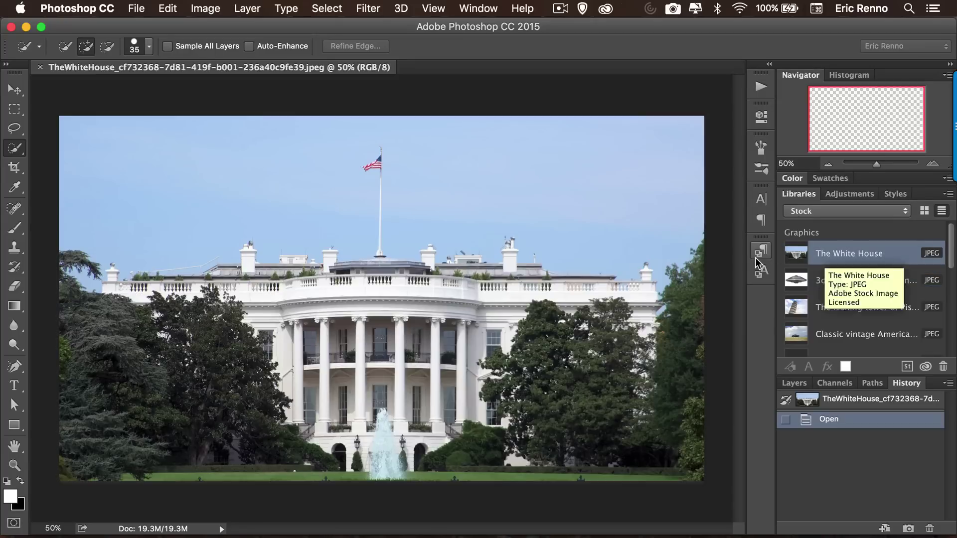
double_click(798, 282)
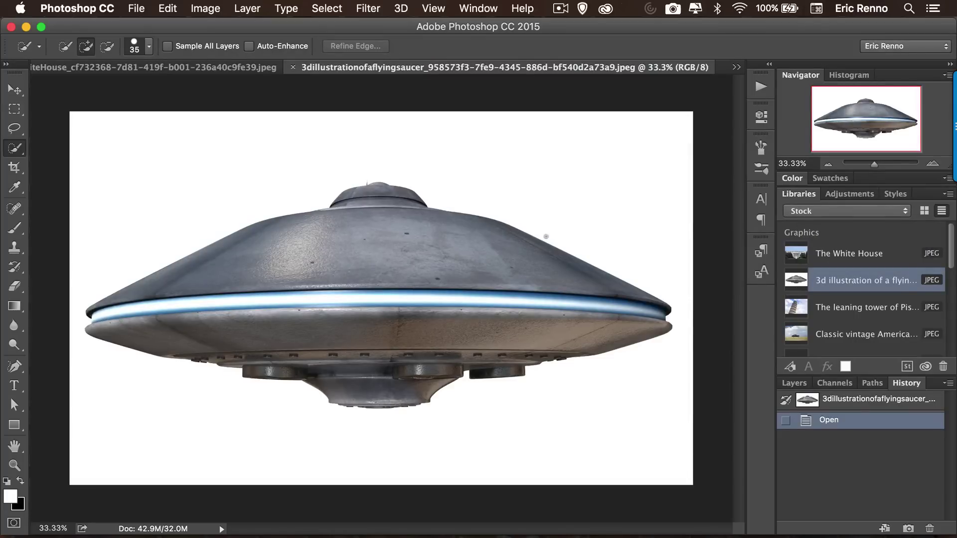
Resize the saucer image to 20 cm wide, 2362 × 1417 px at 300 ppi, and fit it in view.
left_click(206, 10)
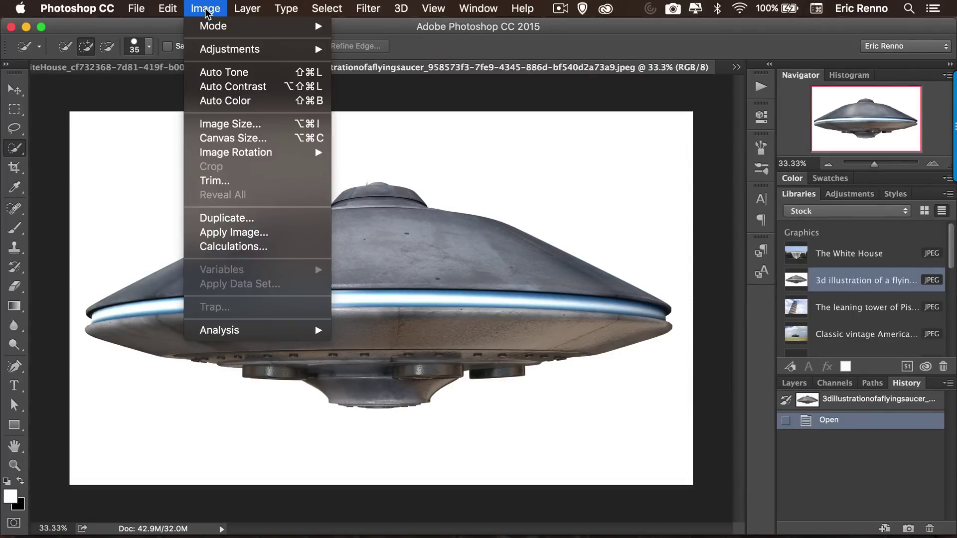
left_click(230, 124)
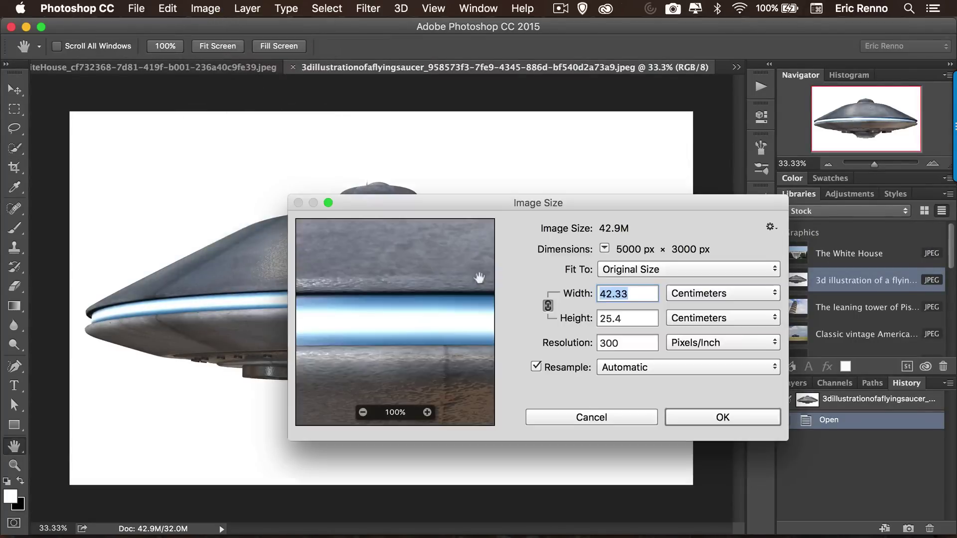
type("20")
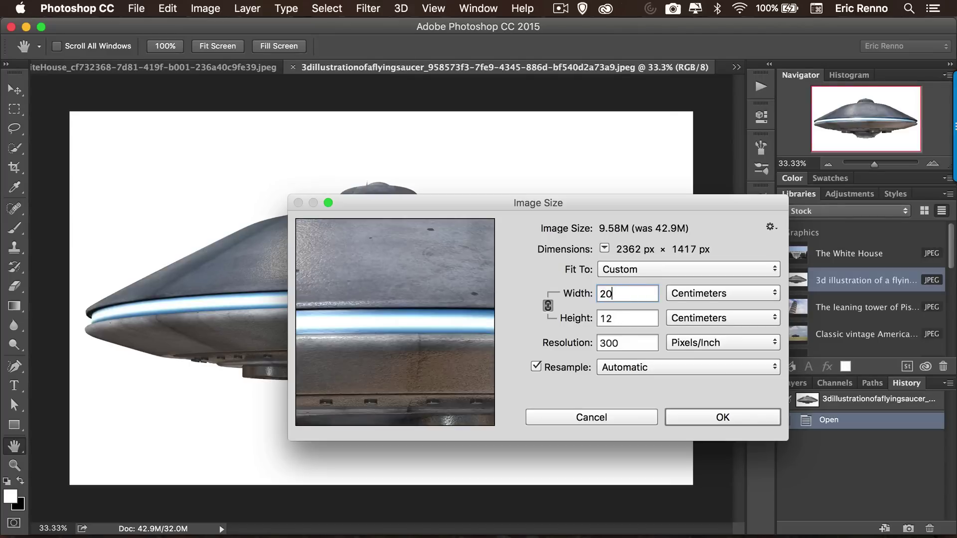
left_click(712, 418)
key("w")
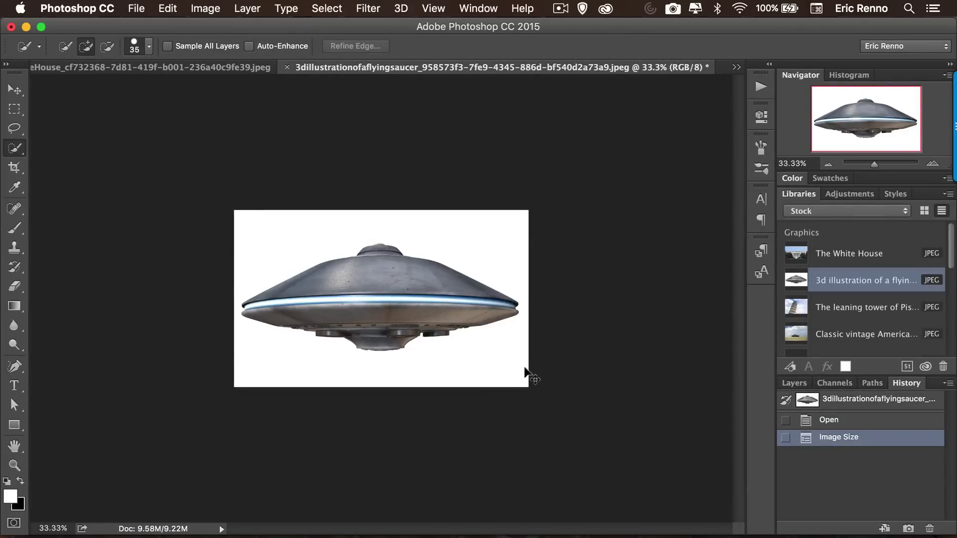
key("super+0")
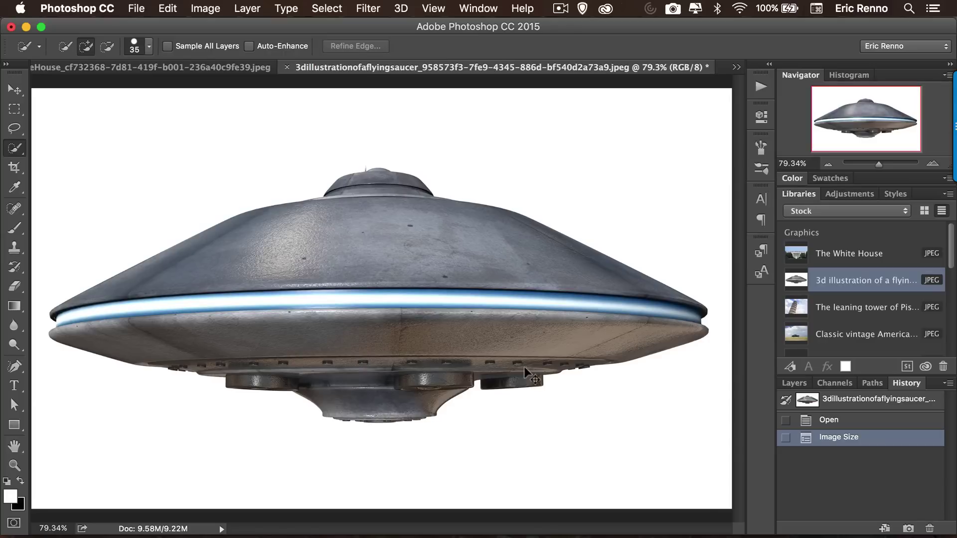
key("super+minus")
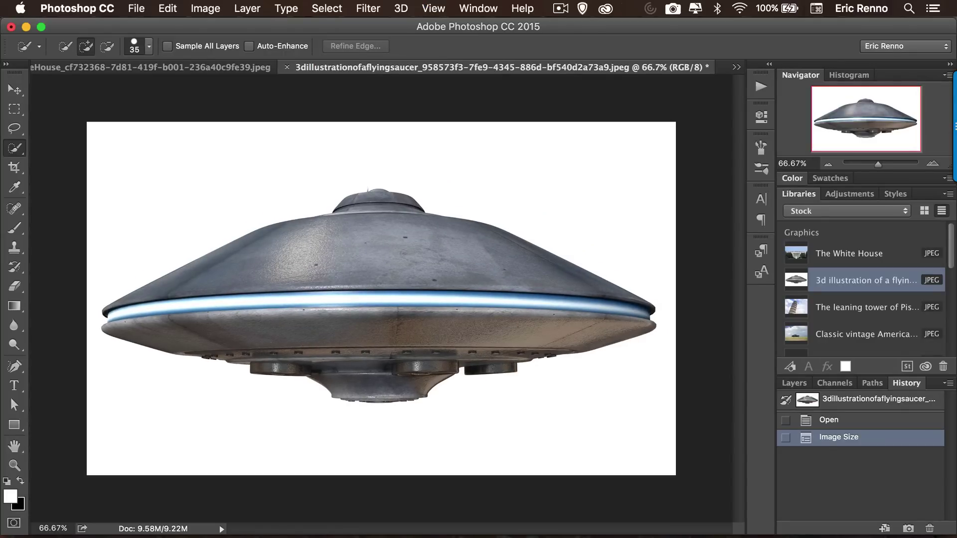
Quick-select the white areas above and below the saucer, invert, and add a layer mask to Layer 0.
left_click(794, 383)
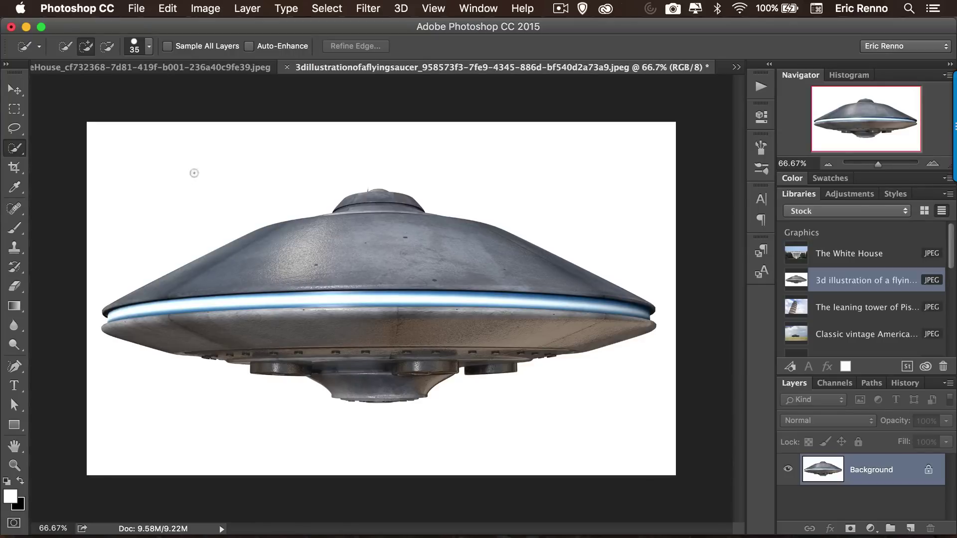
mouse_move(192, 171)
left_mouse_down()
mouse_move(427, 146)
mouse_move(554, 176)
mouse_move(627, 220)
left_mouse_up()
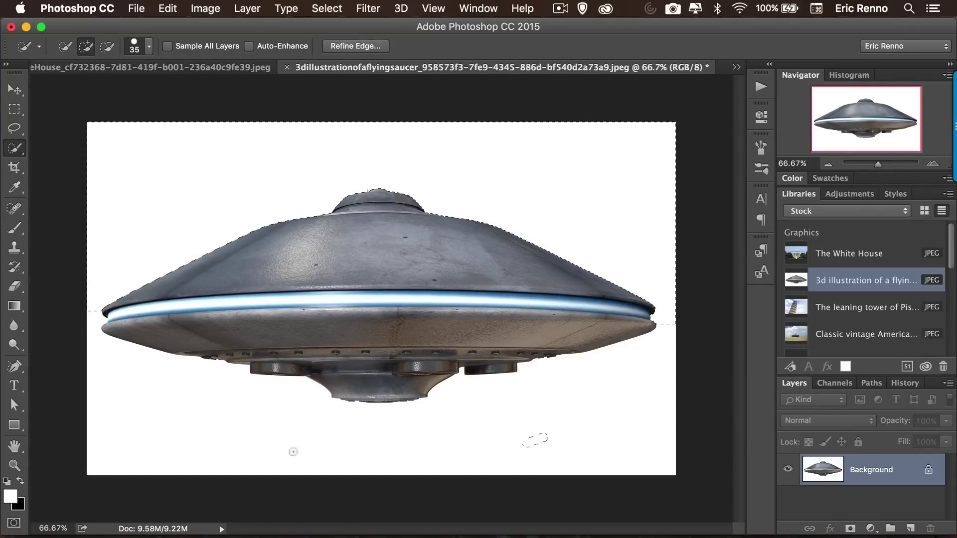
left_click_drag(530, 441, 229, 463)
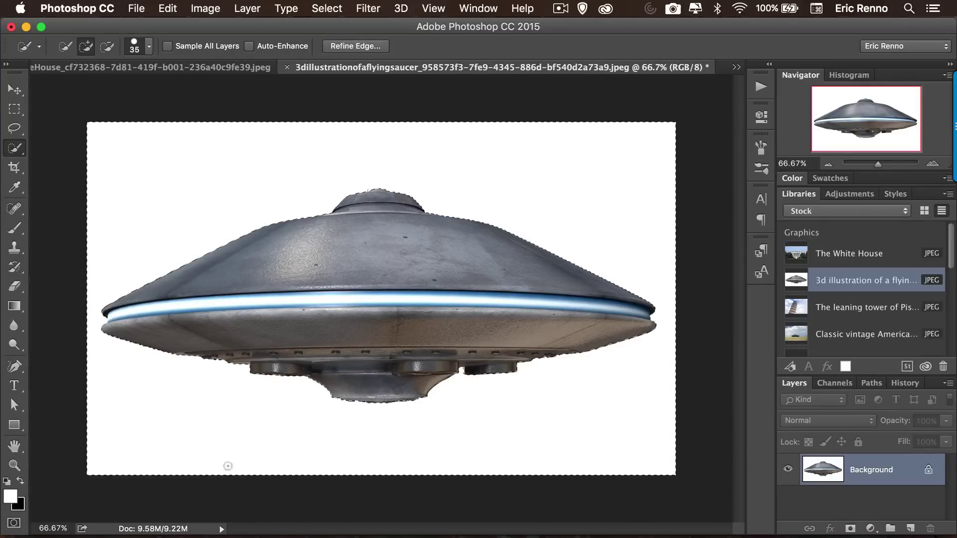
left_click(326, 9)
left_click(337, 69)
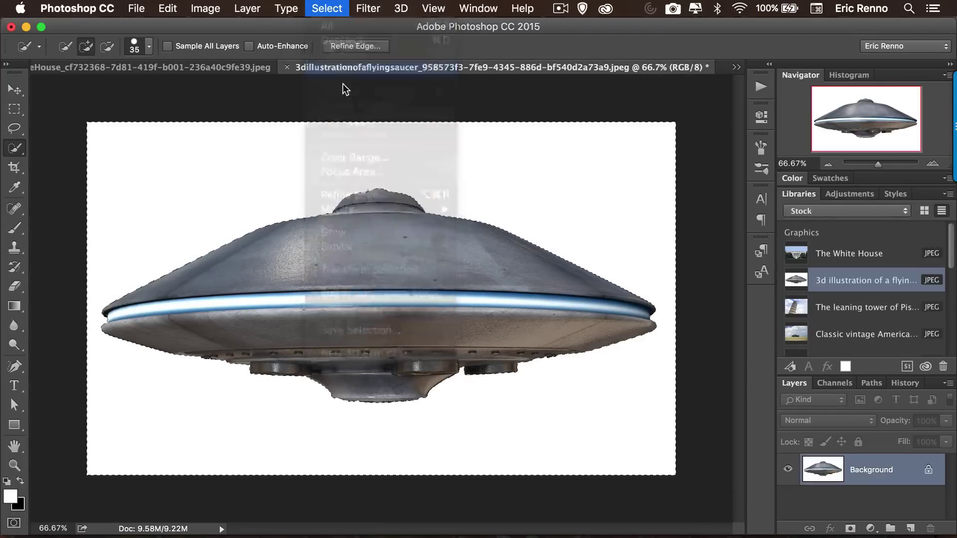
left_click(850, 529)
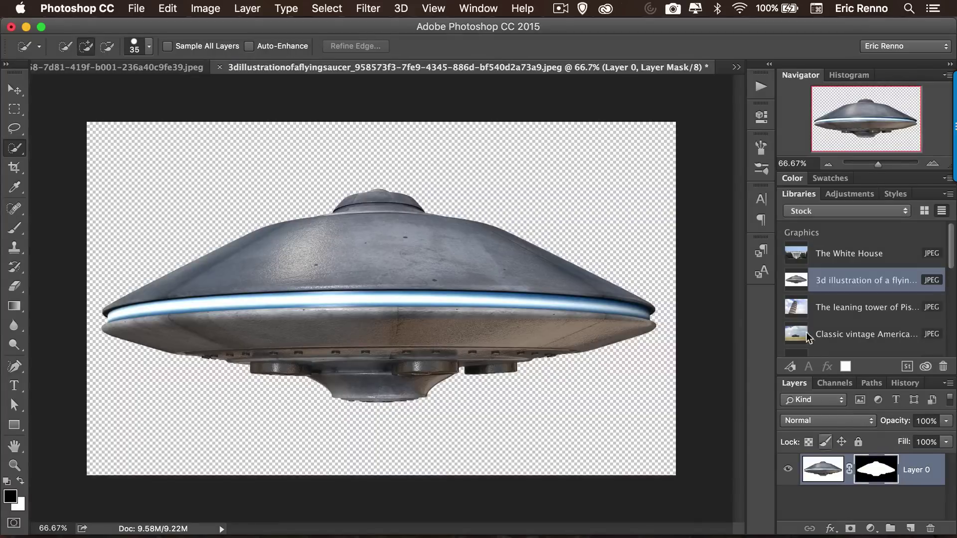
double_click(792, 195)
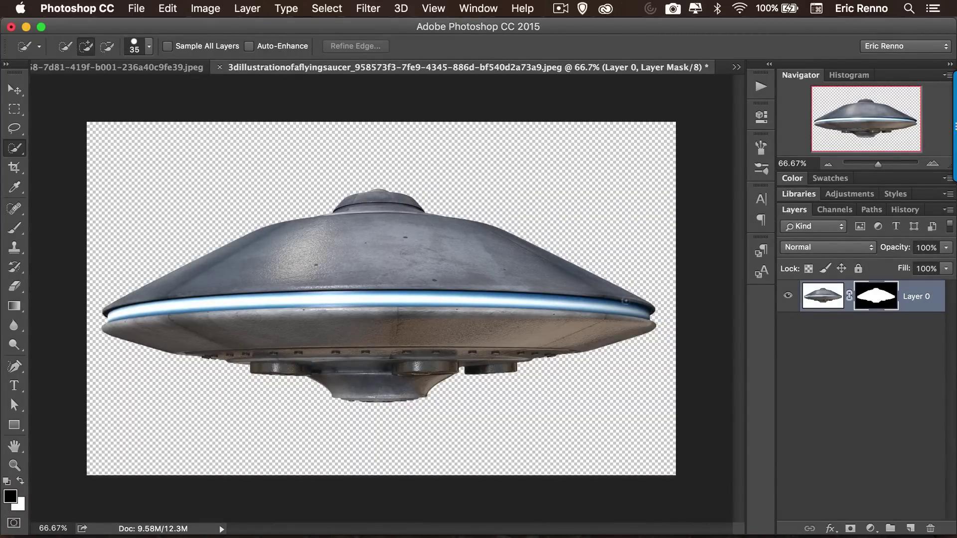
Target Layer 0's image thumbnail, select all and copy the saucer, then show the White House photo.
left_click(824, 296)
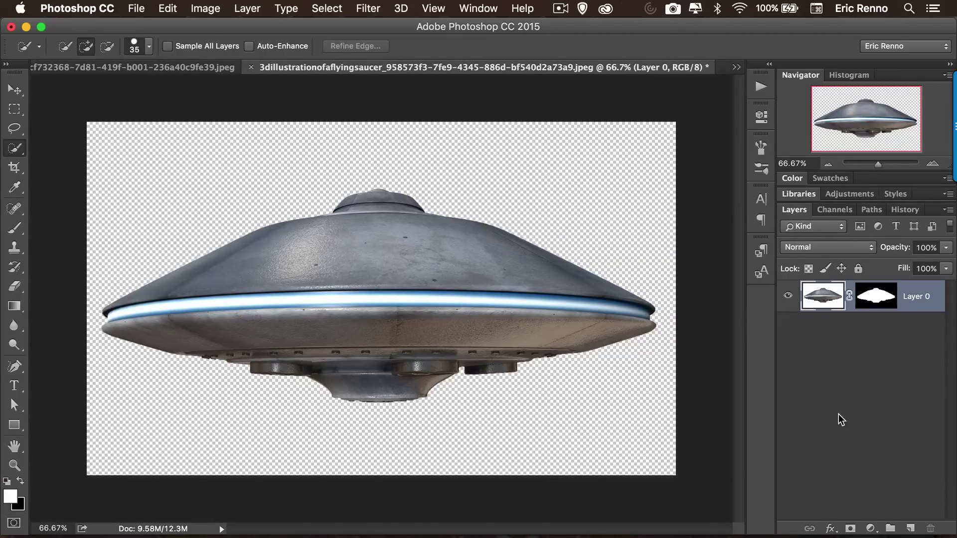
left_click(326, 8)
left_click(327, 25)
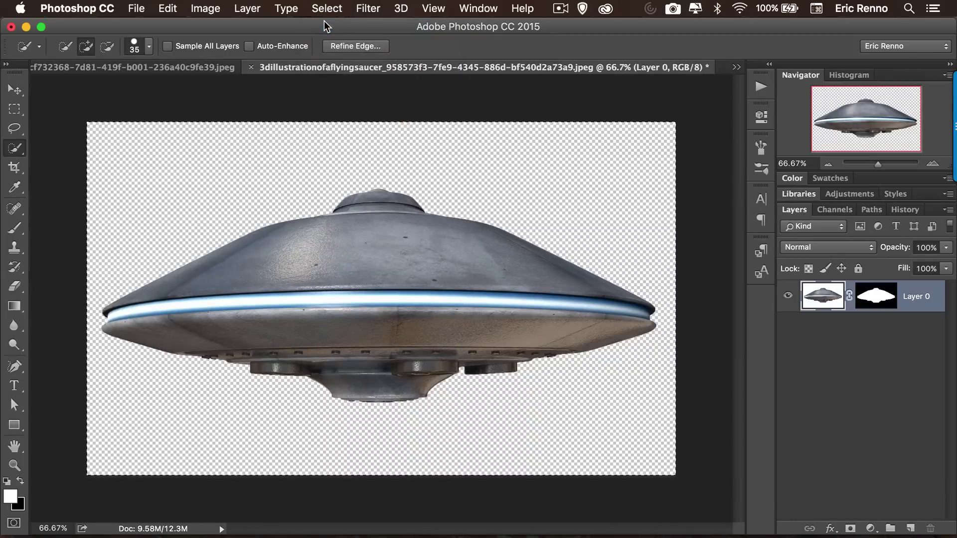
left_click(168, 9)
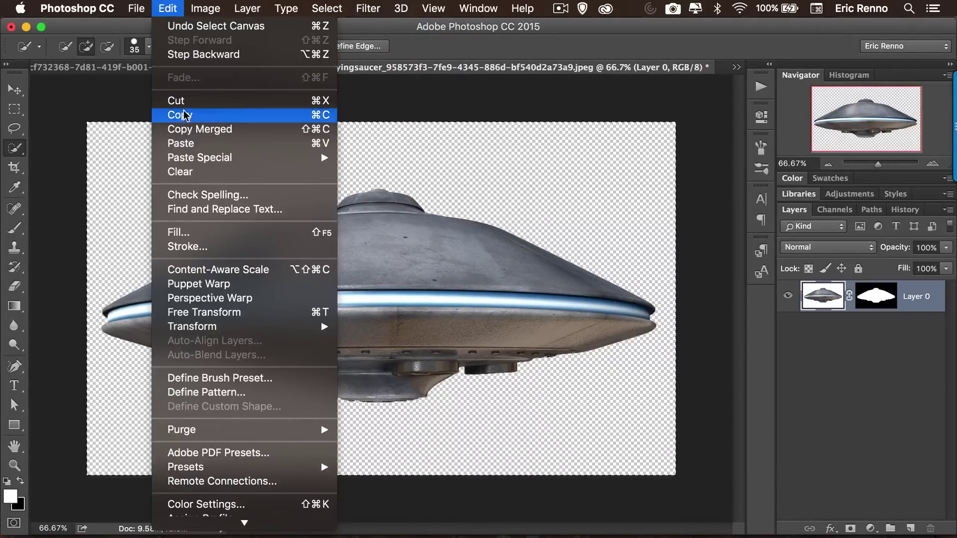
left_click(318, 118)
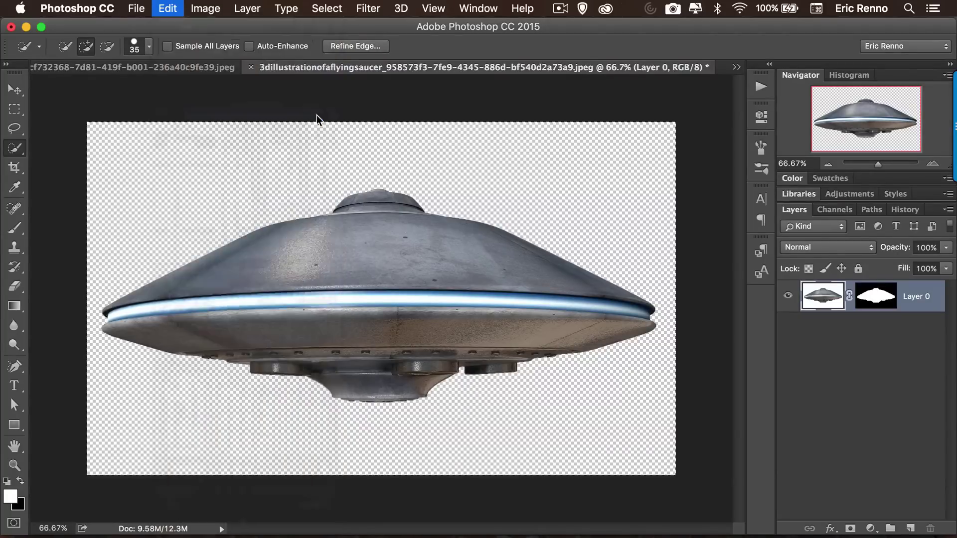
left_click(146, 68)
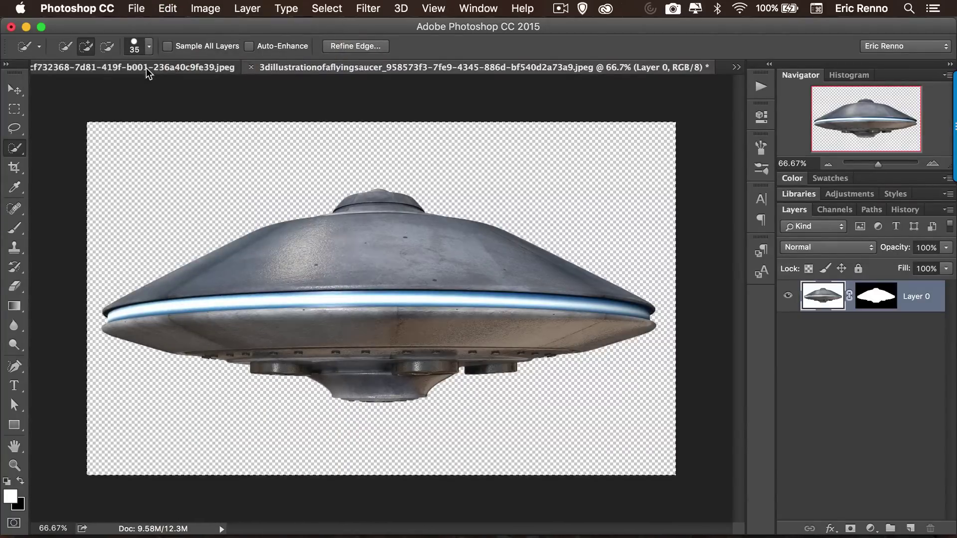
Paste the saucer into the White House photo, trash the pasted Layer 1, and return to the saucer document.
left_click(168, 9)
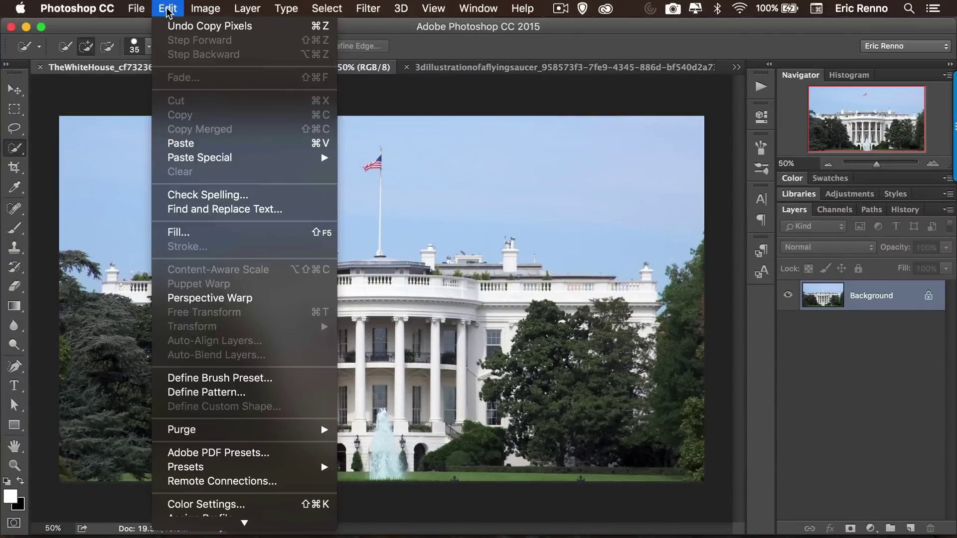
left_click(209, 144)
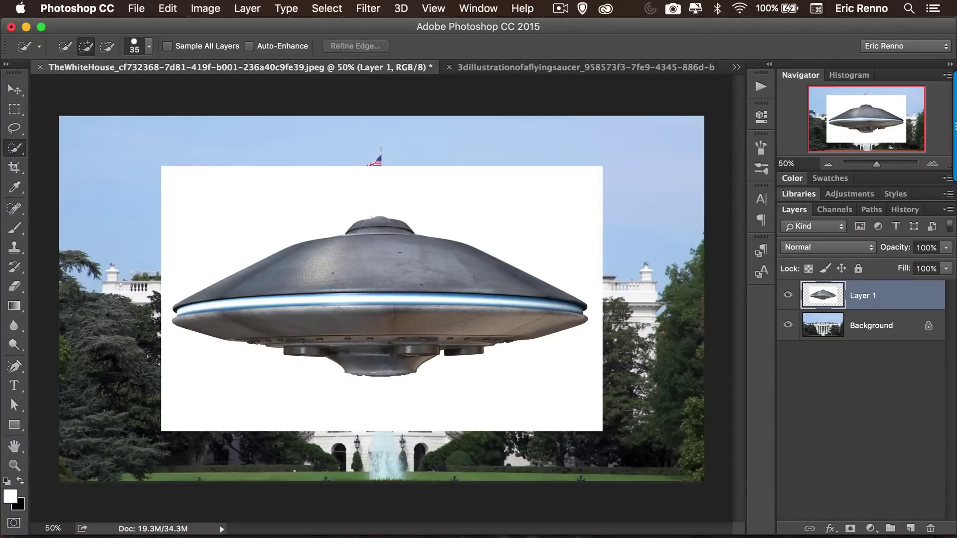
left_click_drag(884, 302, 930, 529)
left_click(540, 67)
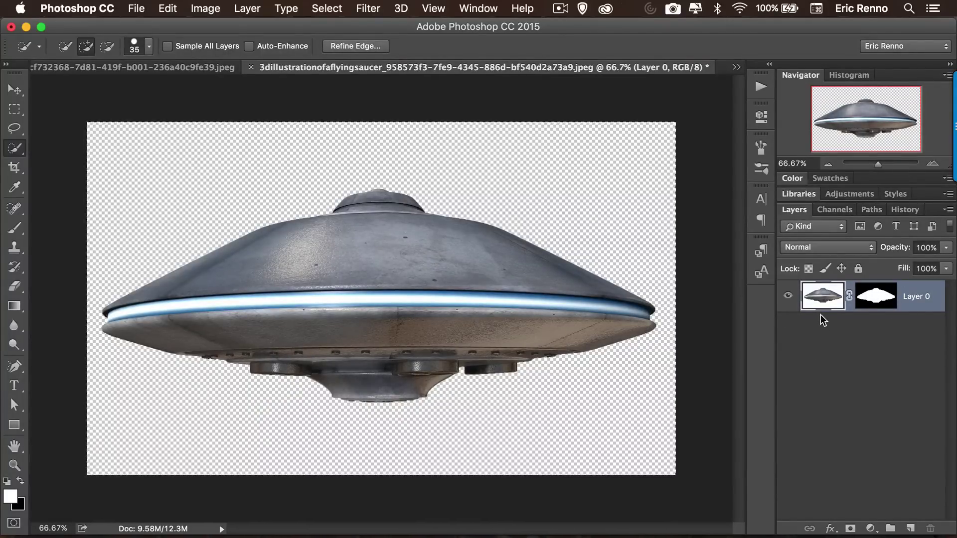
Drag the masked saucer into the White House photo above the roof, then delete that trial layer.
left_click(14, 89)
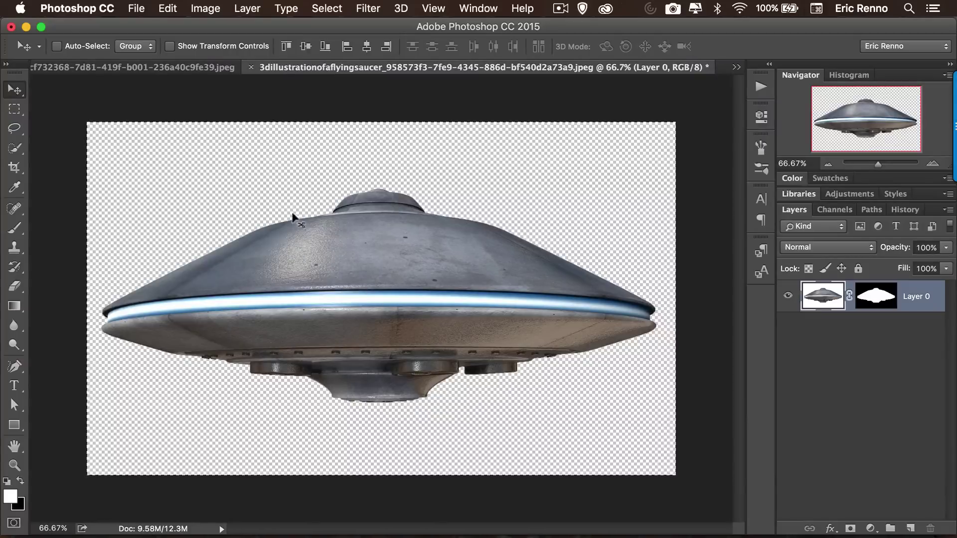
left_click(57, 46)
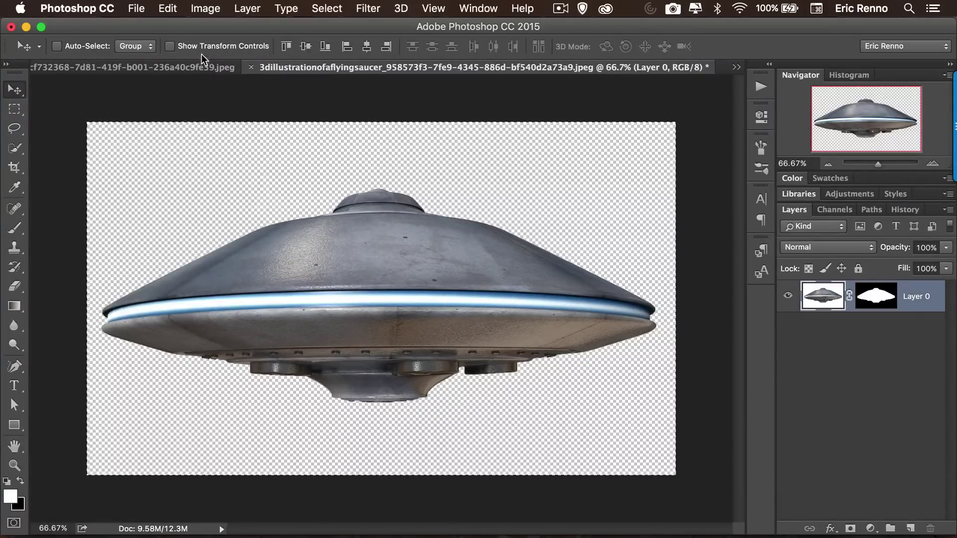
key("super")
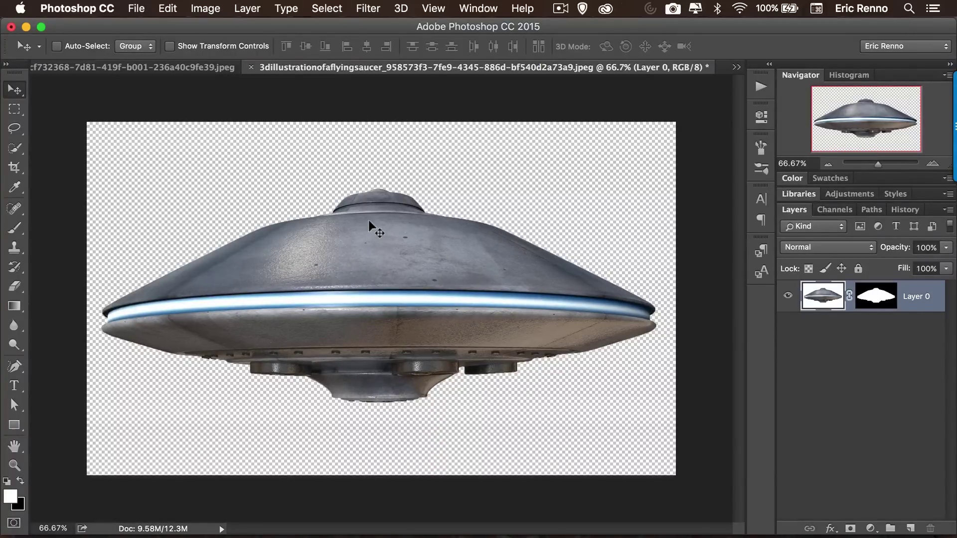
left_click_drag(369, 221, 131, 63)
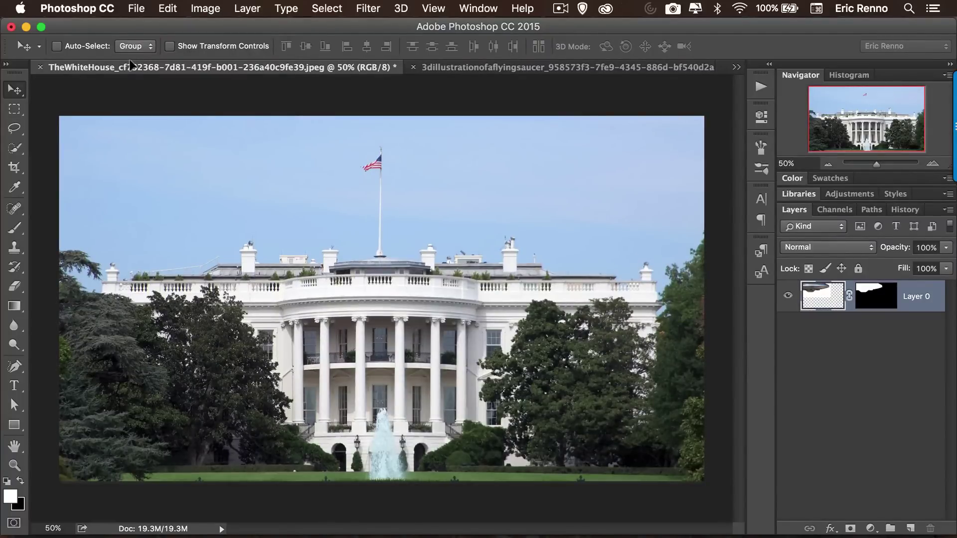
left_click_drag(131, 64, 256, 183)
left_click_drag(346, 241, 412, 254)
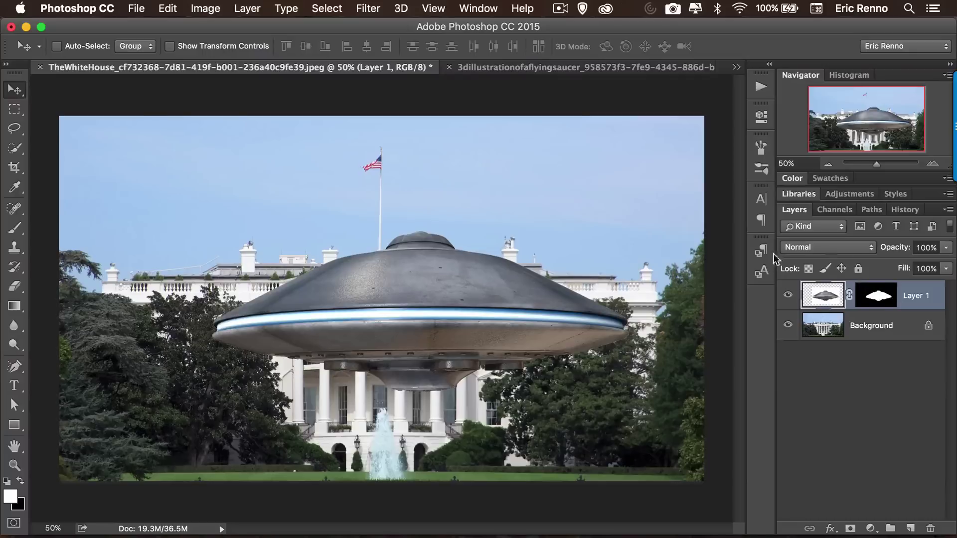
left_click_drag(418, 291, 380, 201)
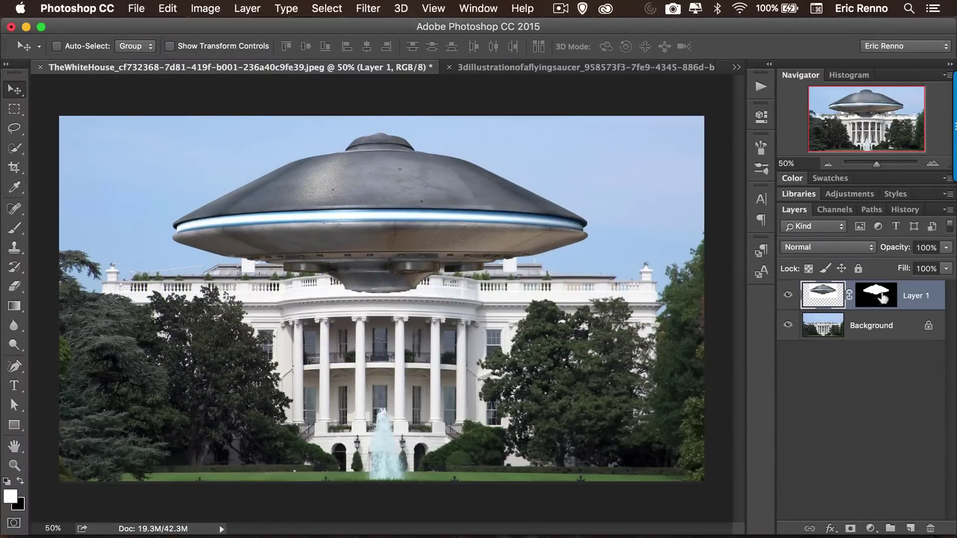
left_click_drag(927, 289, 930, 528)
Duplicate the masked saucer layer as 'UFO' with the White House document as its destination.
left_click(546, 68)
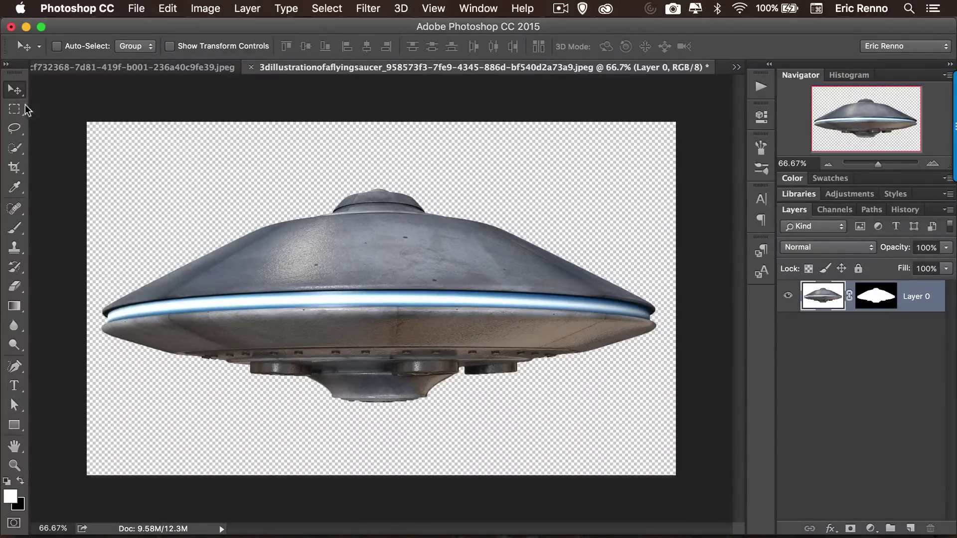
left_click(13, 111)
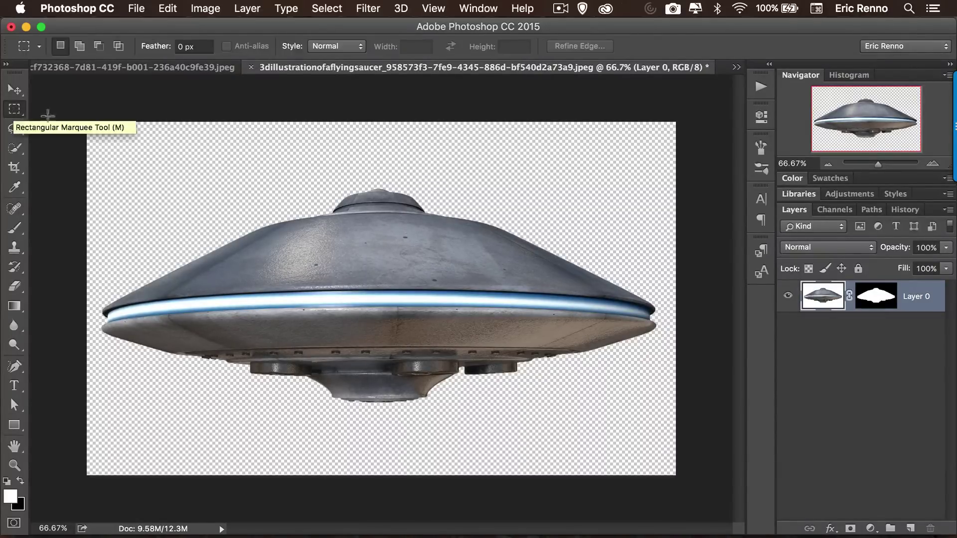
right_click(398, 247)
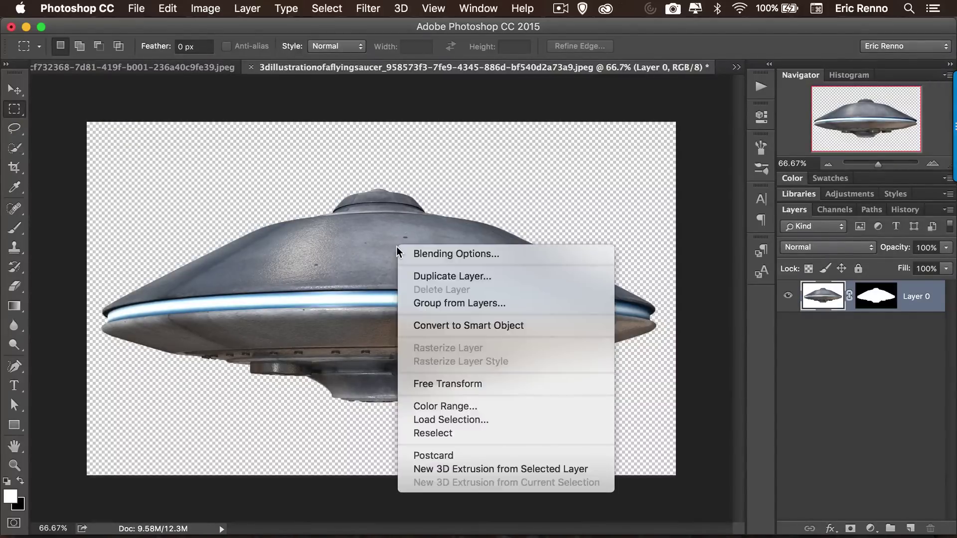
left_click(443, 279)
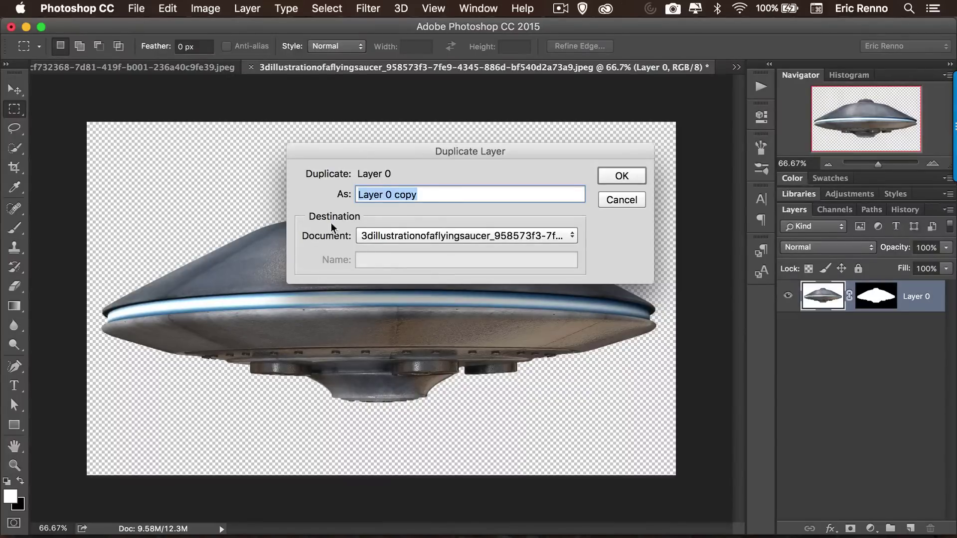
type("U")
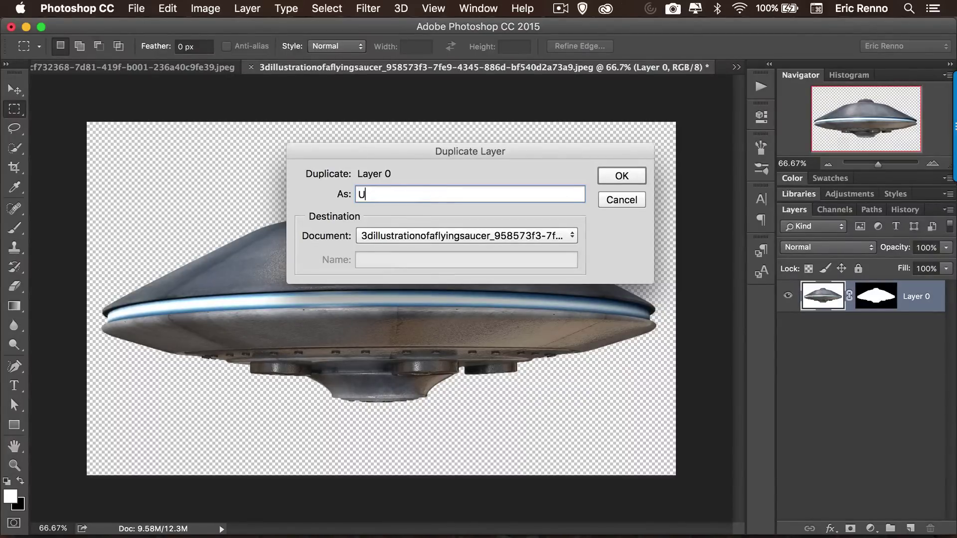
type("FO")
left_click(525, 238)
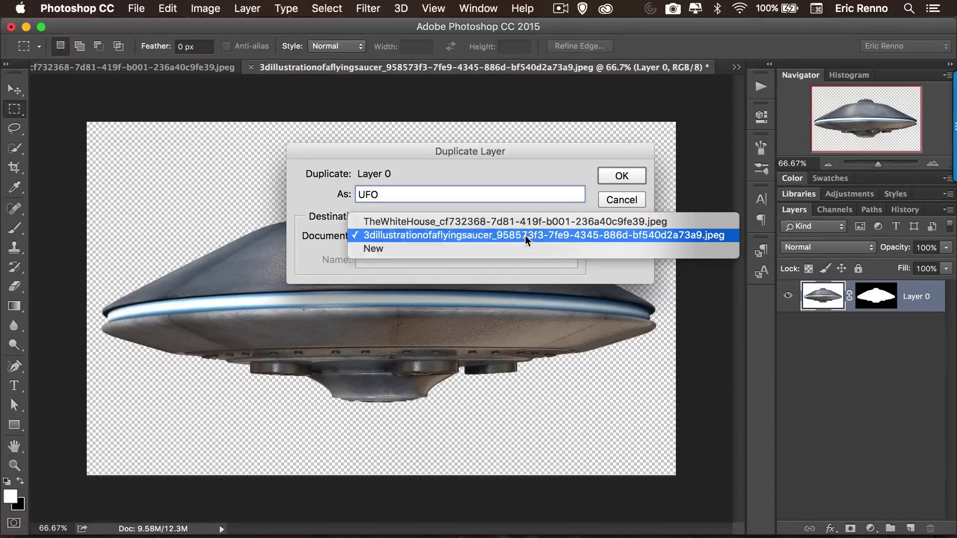
left_click(633, 220)
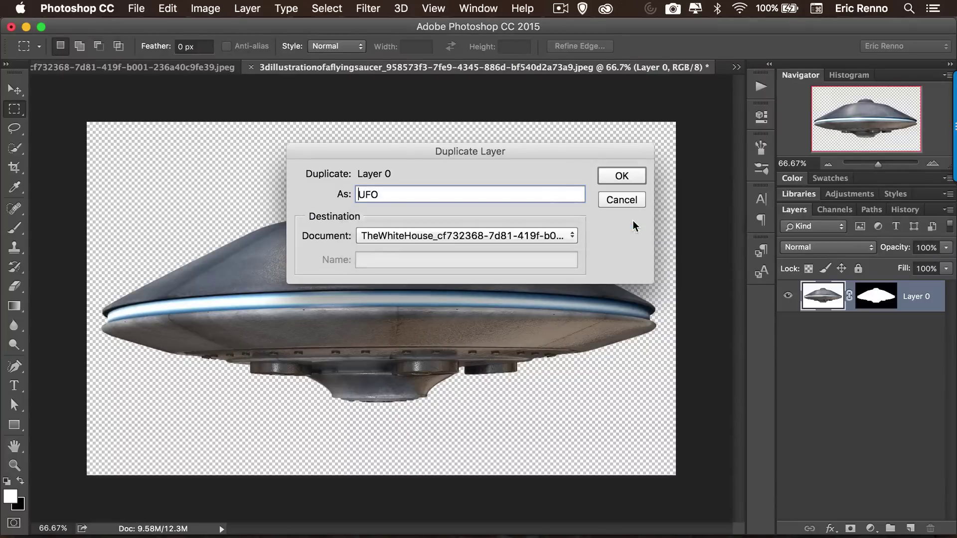
left_click(619, 176)
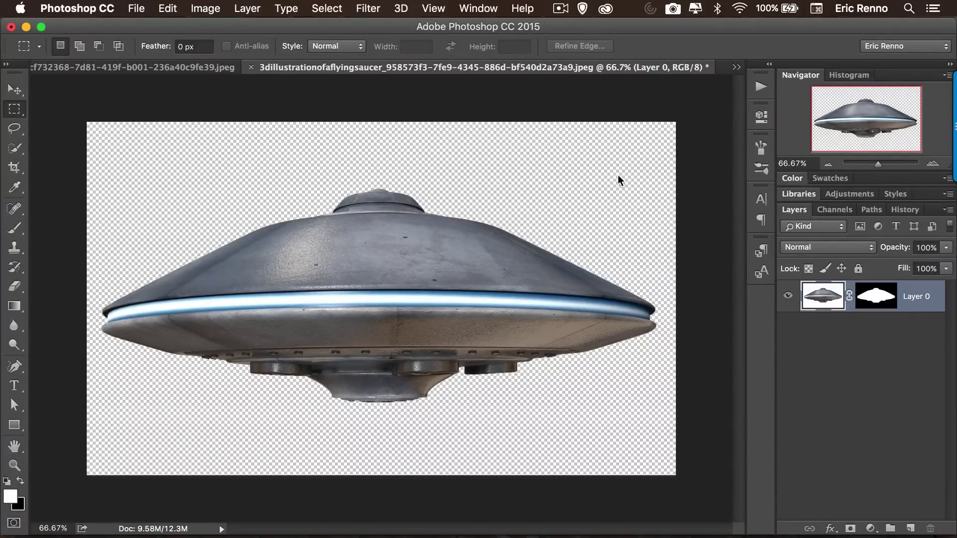
Move the UFO layer about 5.51 cm right so it sits centred above the White House portico.
left_click(124, 65)
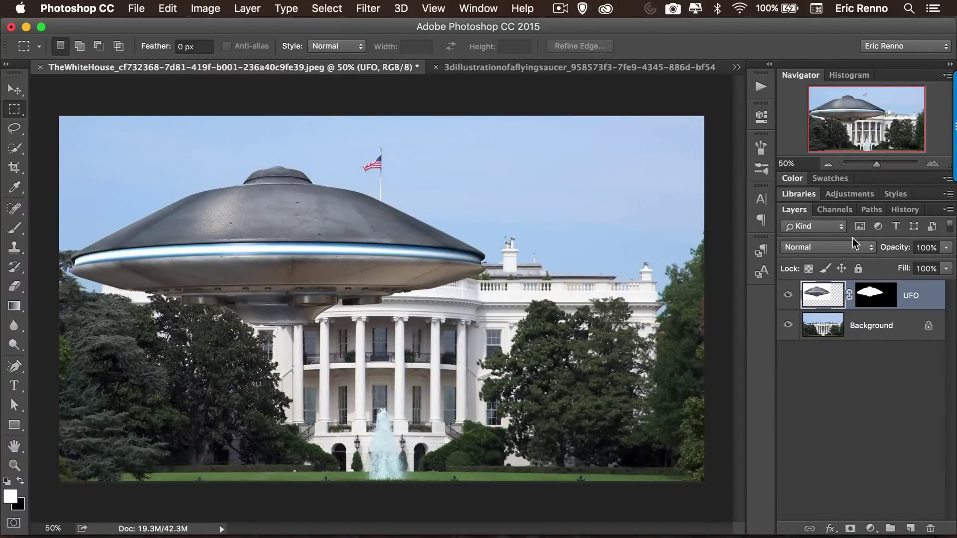
left_click(14, 89)
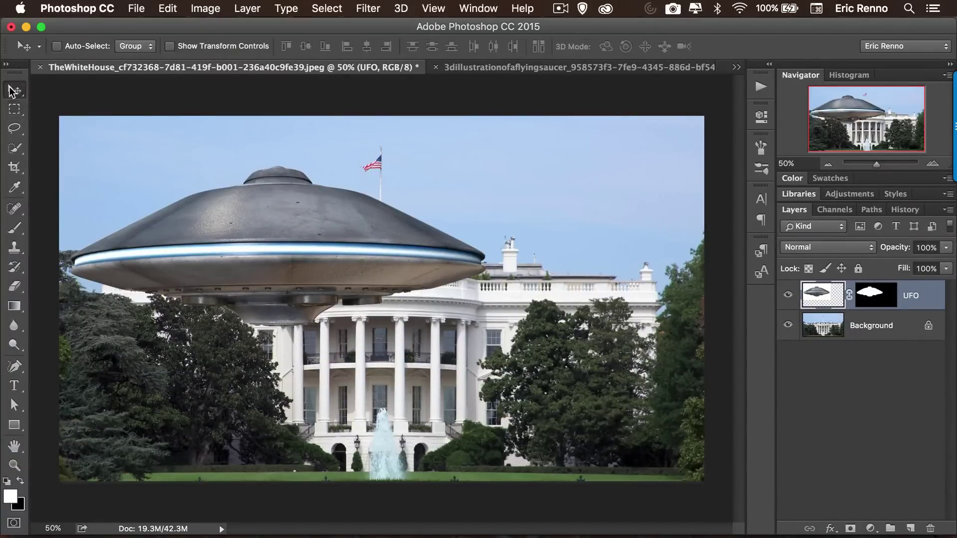
left_click_drag(234, 221, 348, 208)
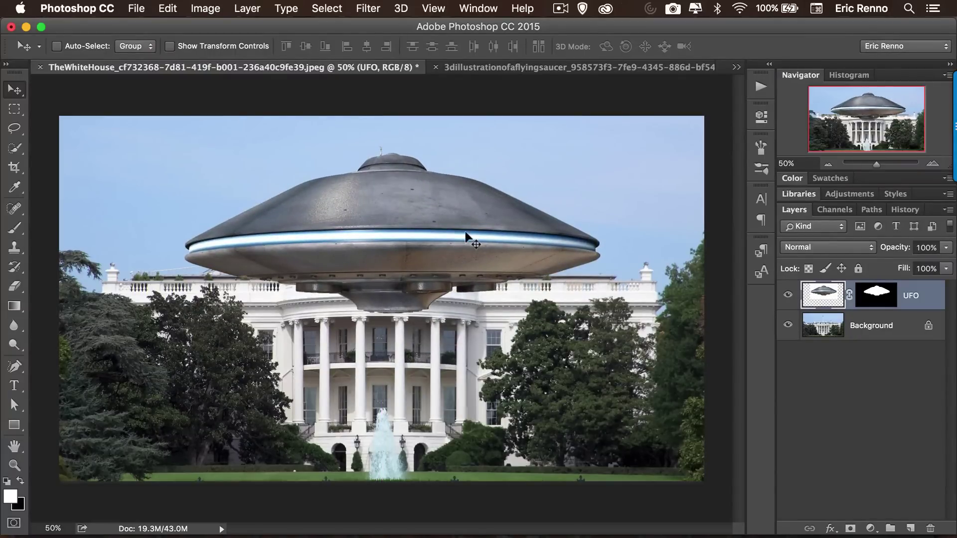